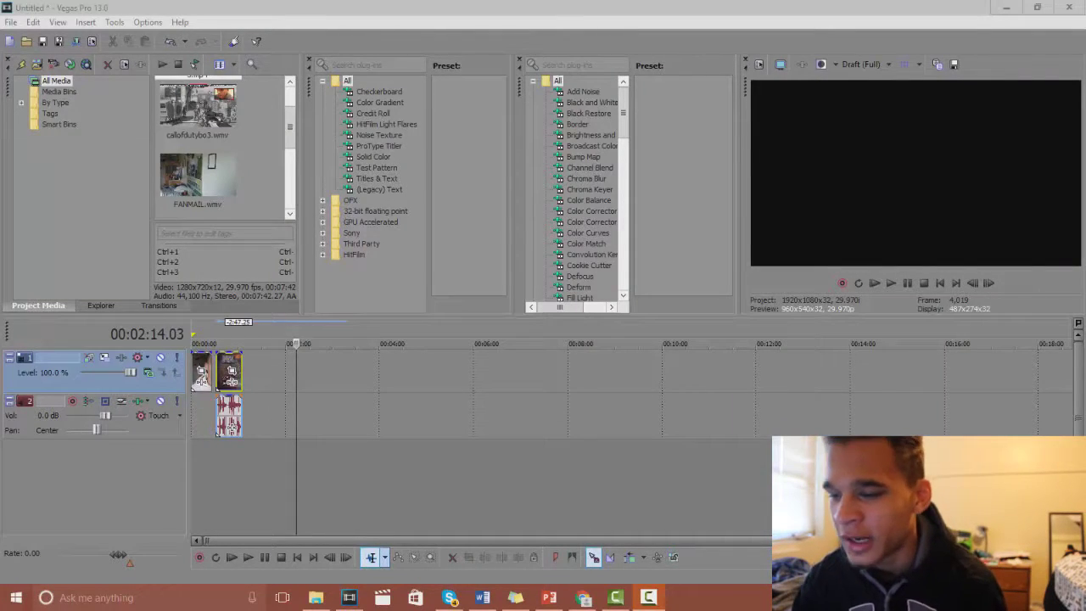
Step: Preview the face cam clip, then play the gameplay footage
click(198, 402)
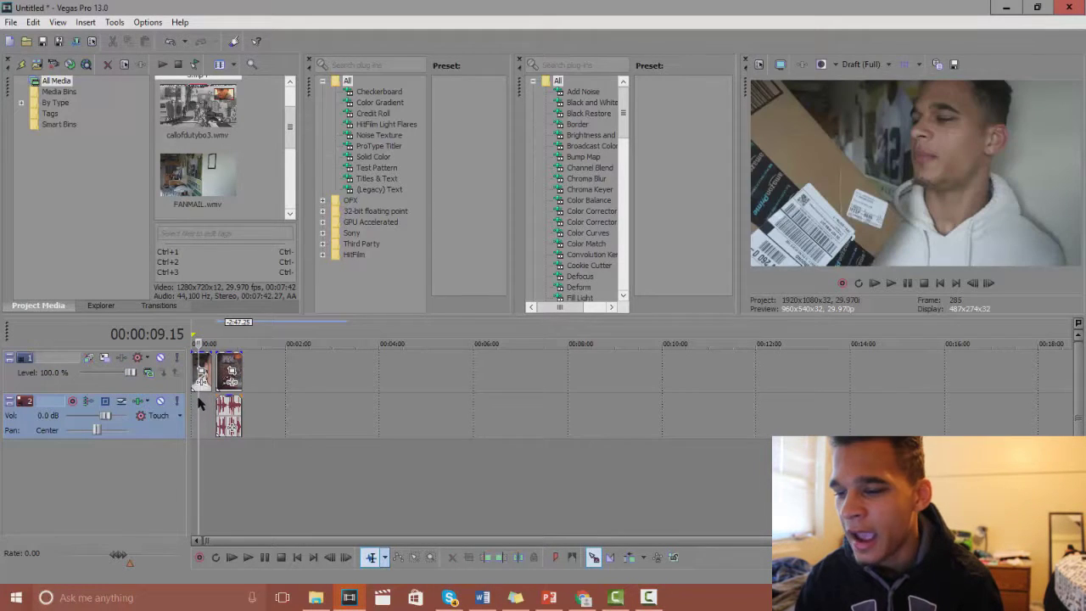
click(229, 373)
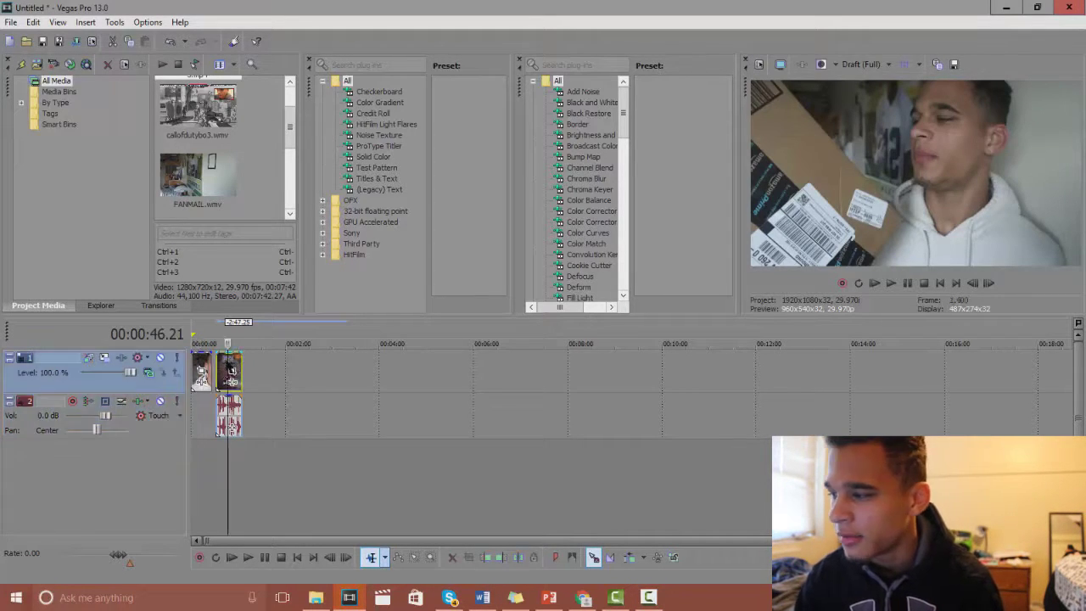
key(space)
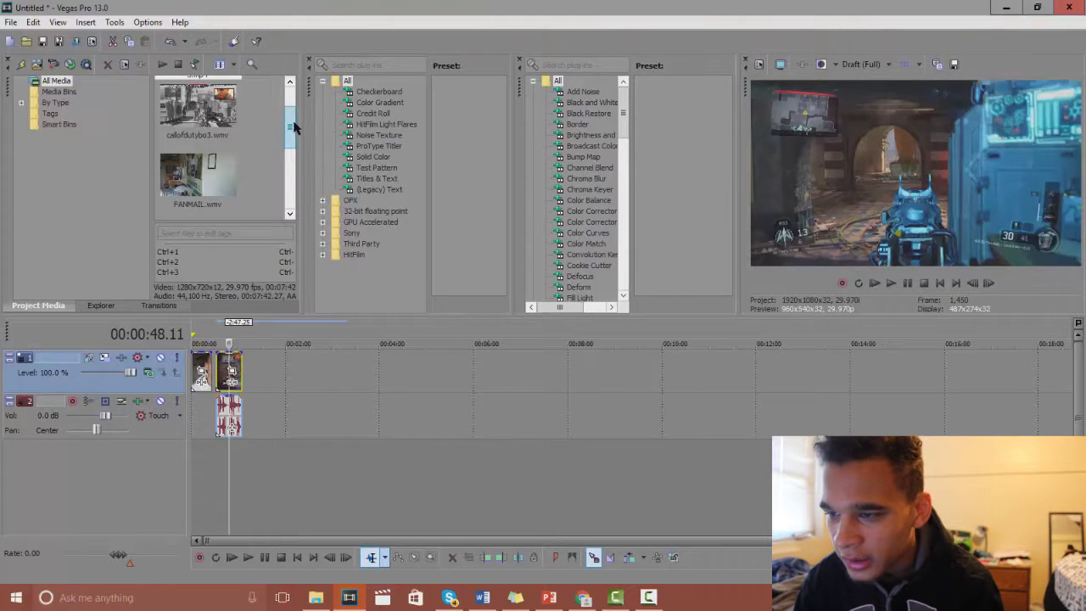
Step: Drag MyNewOverlaypng.png from Project Media onto video track 1
drag(297, 126, 294, 182)
click(185, 173)
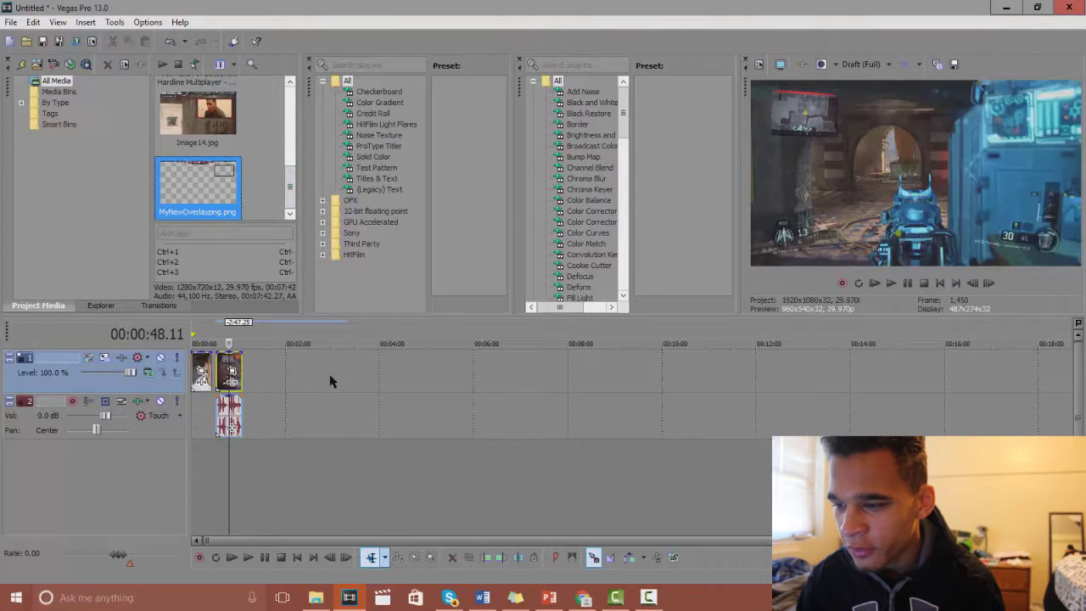
click(331, 380)
drag(225, 203, 276, 371)
click(276, 370)
Step: Zoom the timeline and move the overlay event to follow the gameplay clip
scroll(275, 370, up, 3)
scroll(276, 370, up, 4)
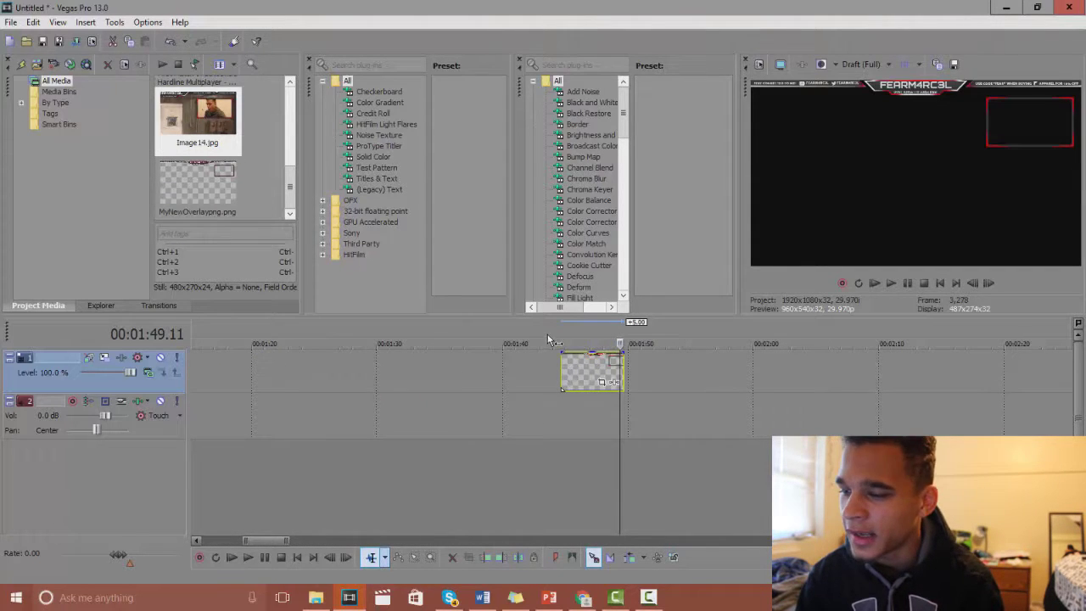
click(568, 367)
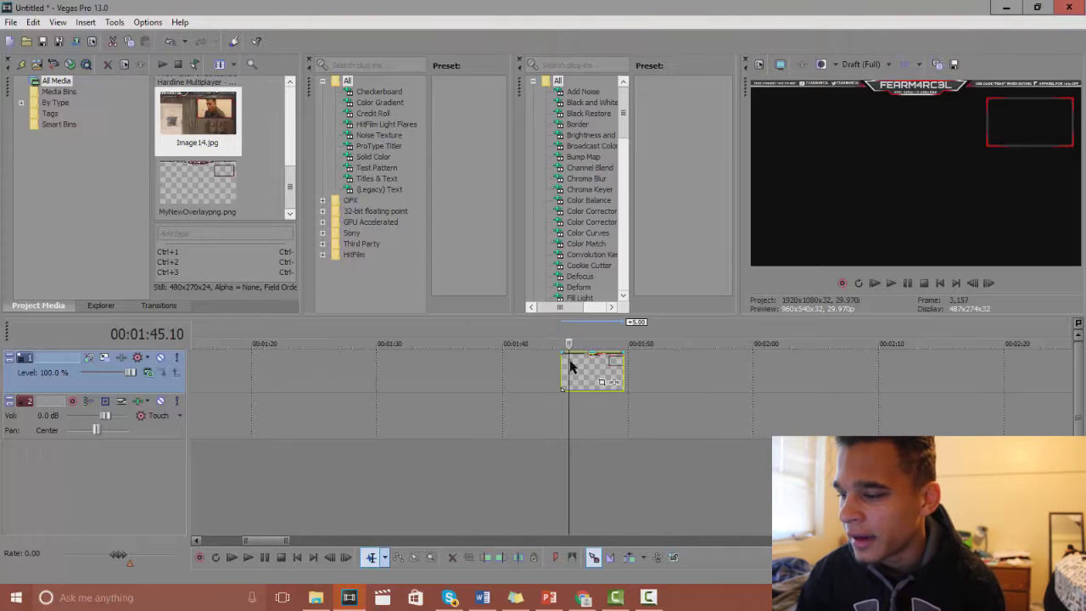
drag(566, 367, 747, 392)
scroll(746, 393, down, 5)
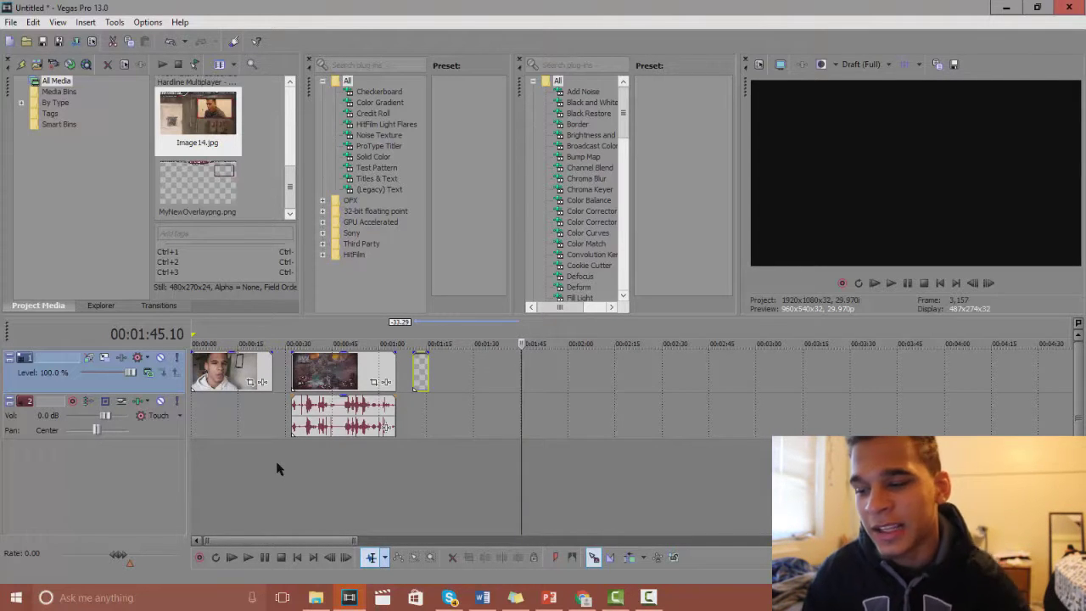
right_click(172, 384)
Step: Insert two new empty video tracks above the existing track
click(219, 196)
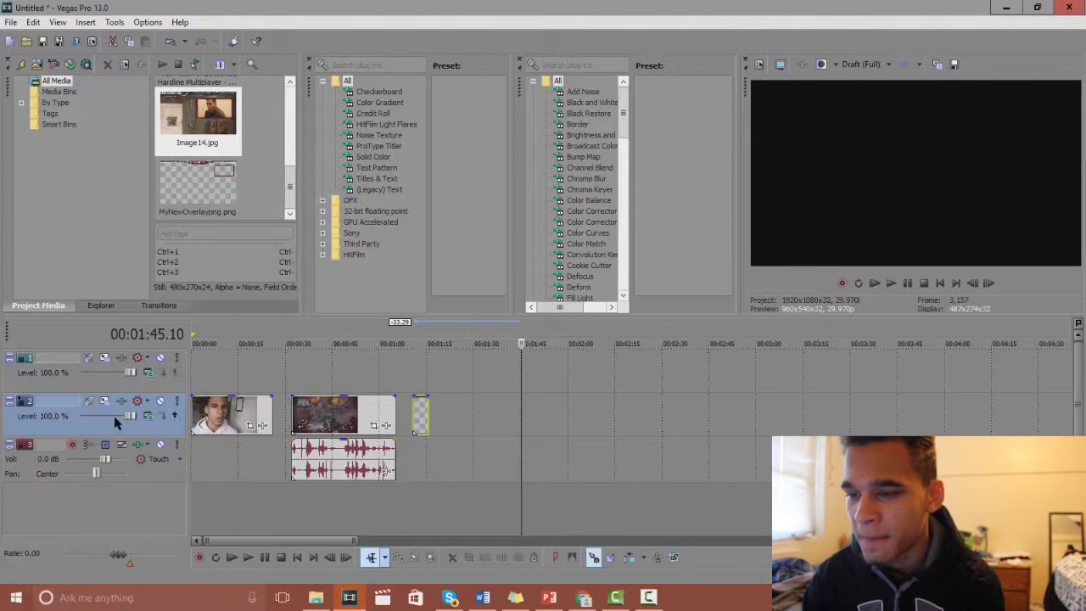
right_click(116, 424)
click(175, 239)
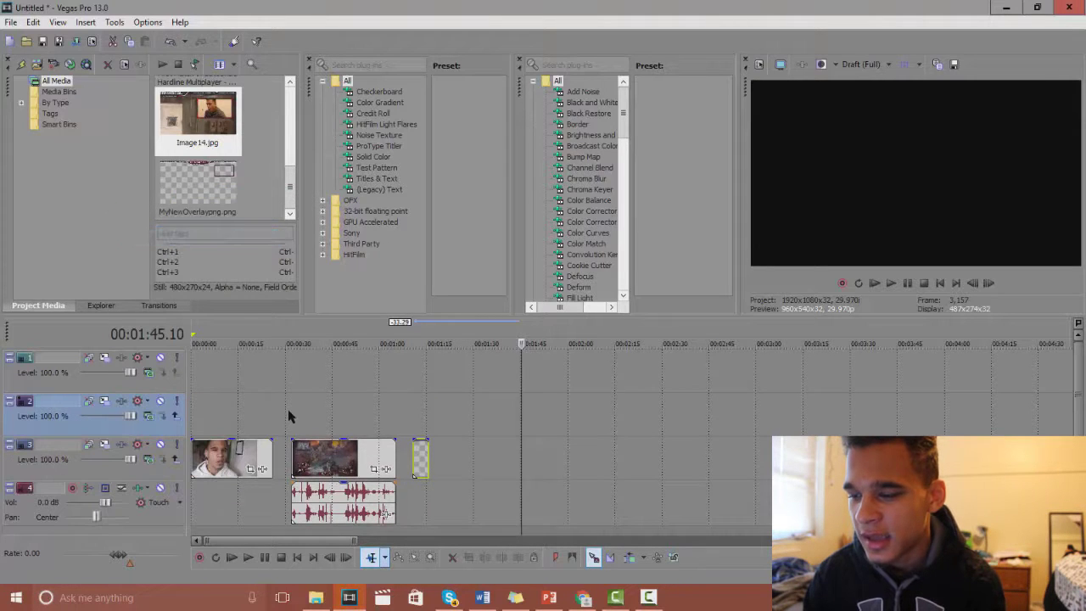
Step: Place overlay, face cam and gameplay on separate tracks at 00:00:00 with matching ends
drag(346, 458, 229, 417)
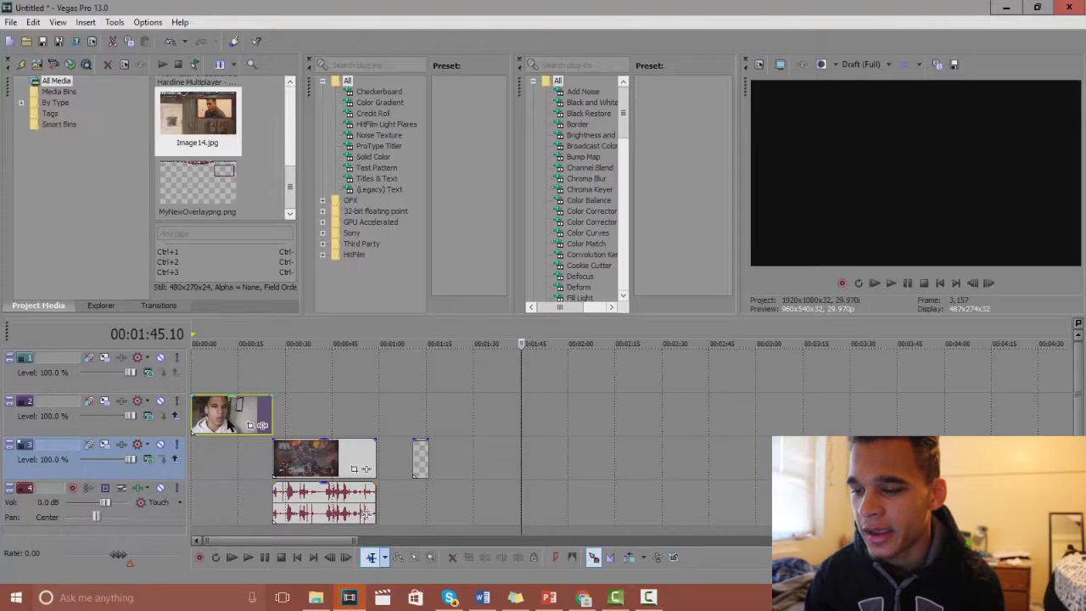
drag(294, 456, 214, 458)
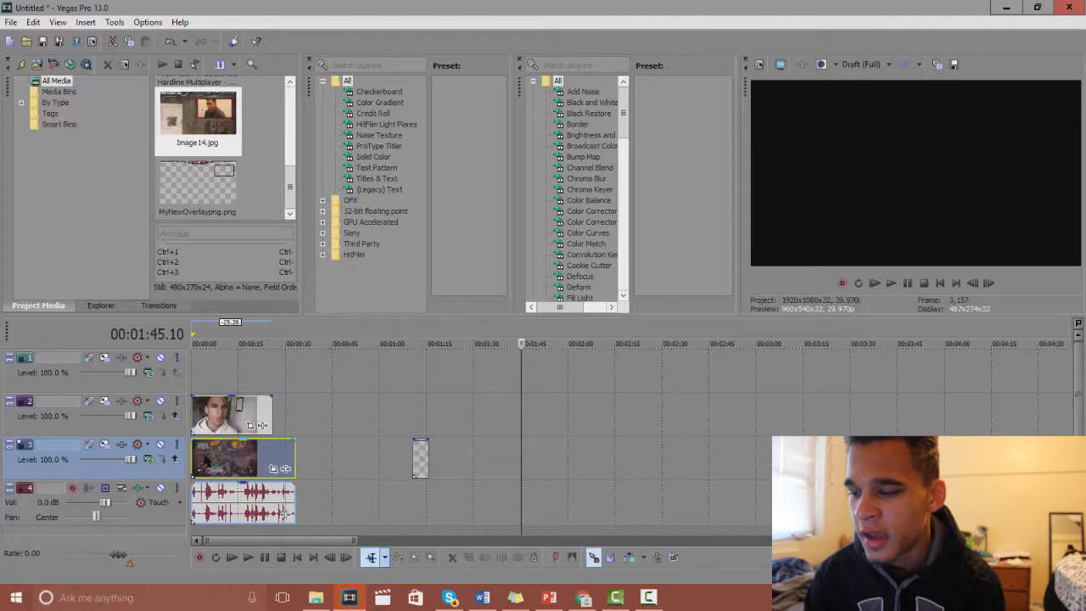
click(421, 458)
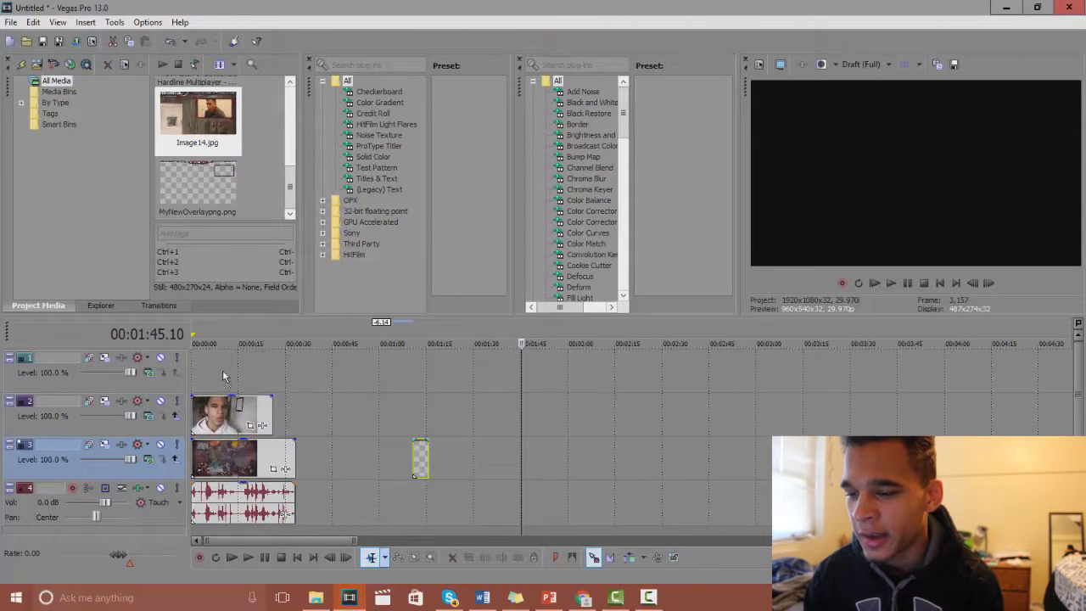
drag(188, 383, 186, 377)
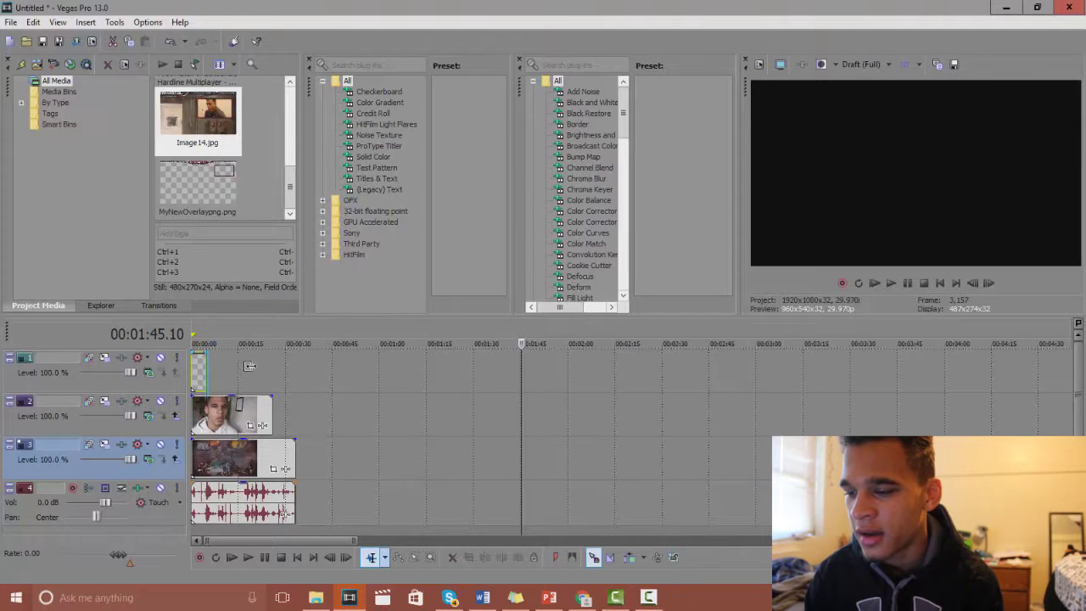
drag(250, 365, 322, 373)
drag(268, 407, 292, 408)
drag(321, 367, 295, 370)
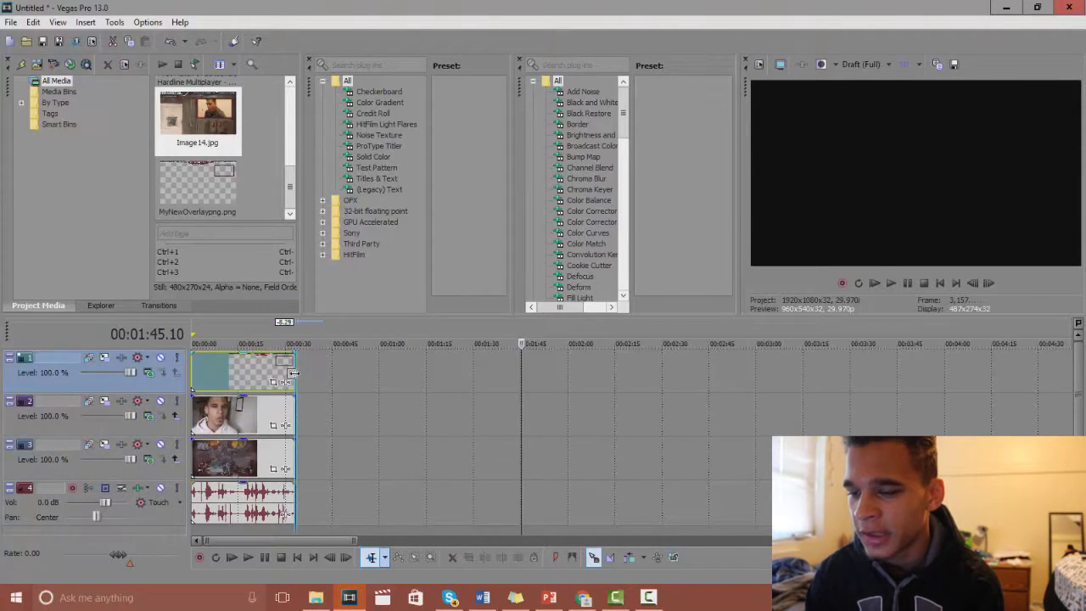
click(221, 387)
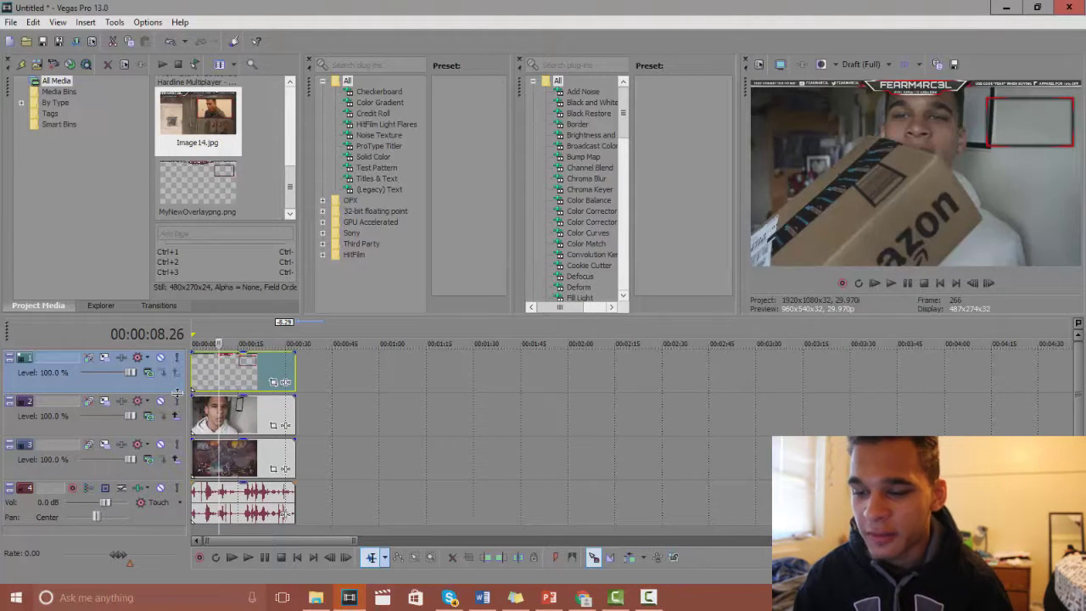
Step: Open Track Motion for the face cam's Track 2 and begin shrinking its frame
click(102, 402)
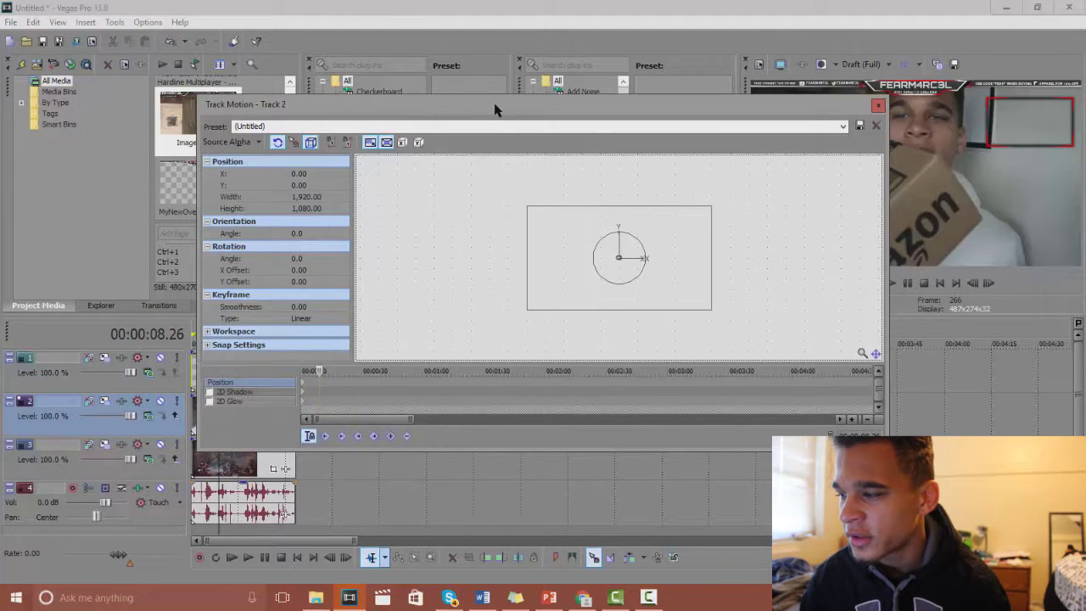
drag(494, 109, 326, 36)
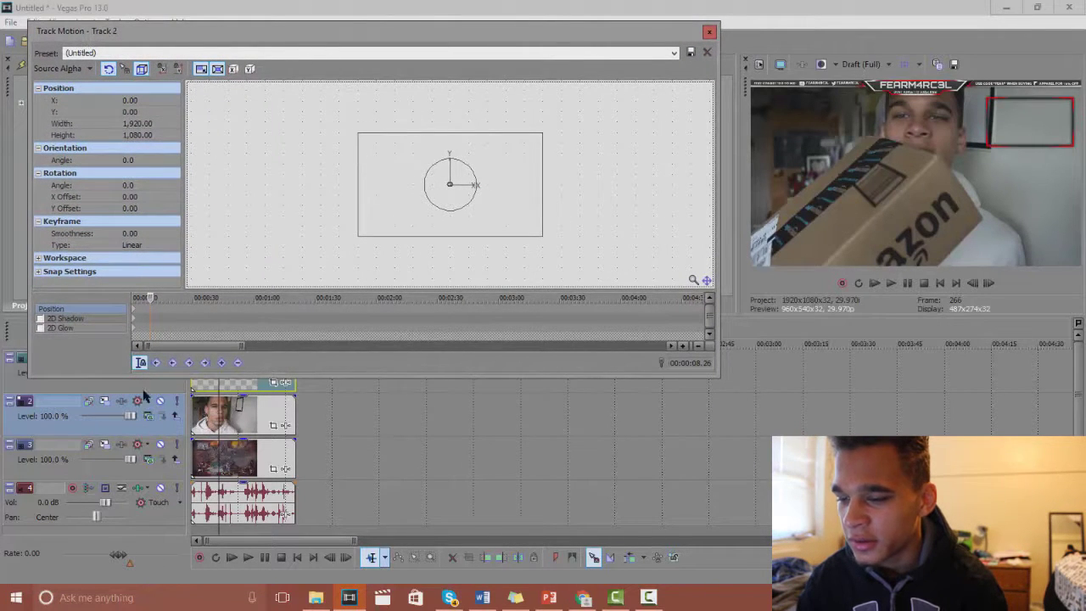
click(194, 412)
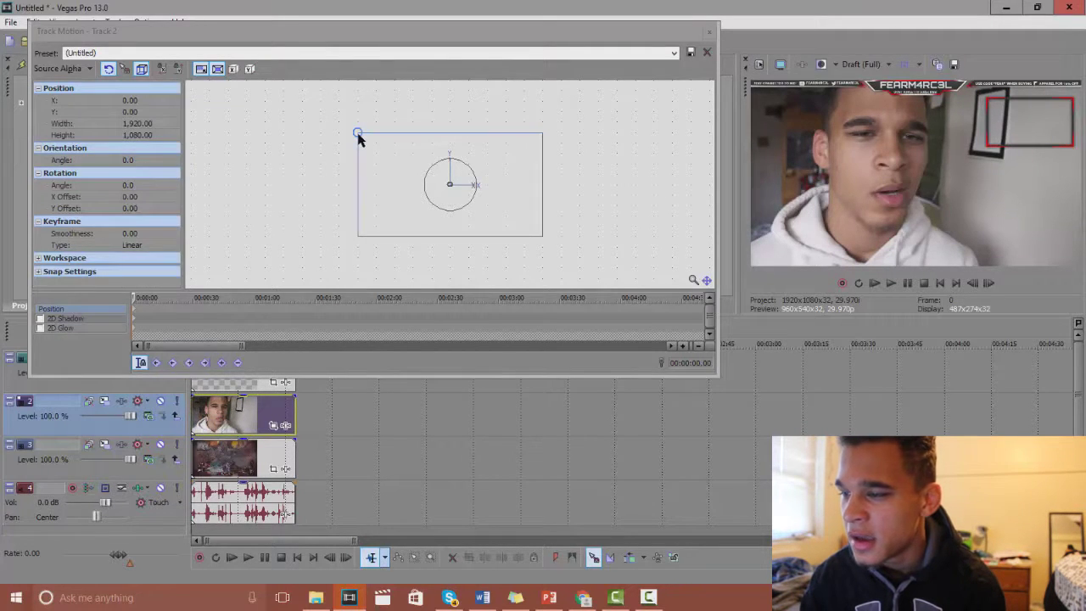
drag(358, 133, 482, 150)
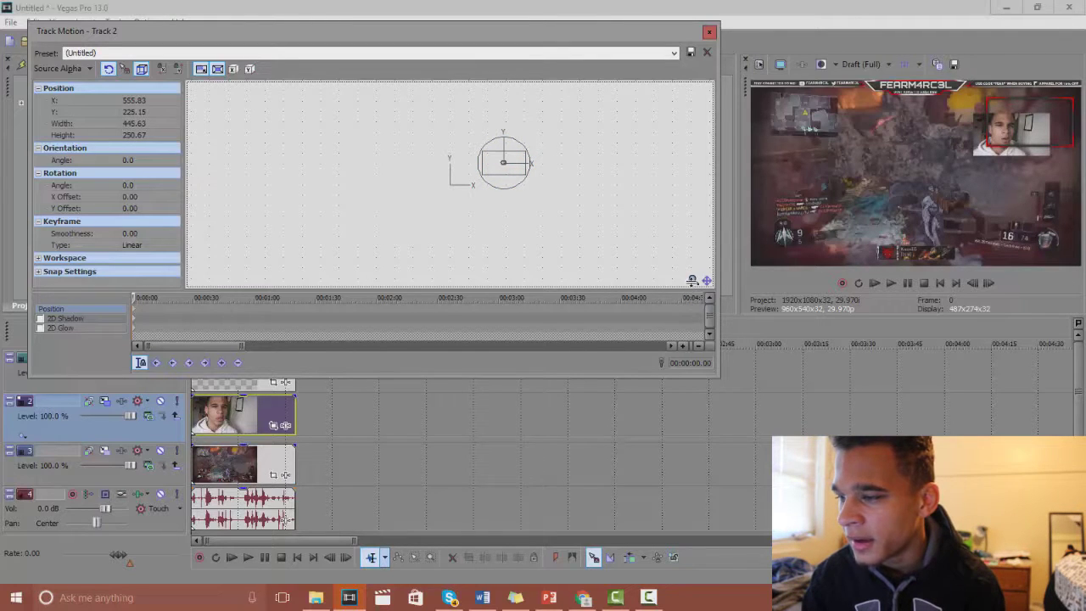
Step: Fit the face cam (445.63×250.67 at X 555.83, Y 225.15) into the red box
drag(691, 280, 579, 360)
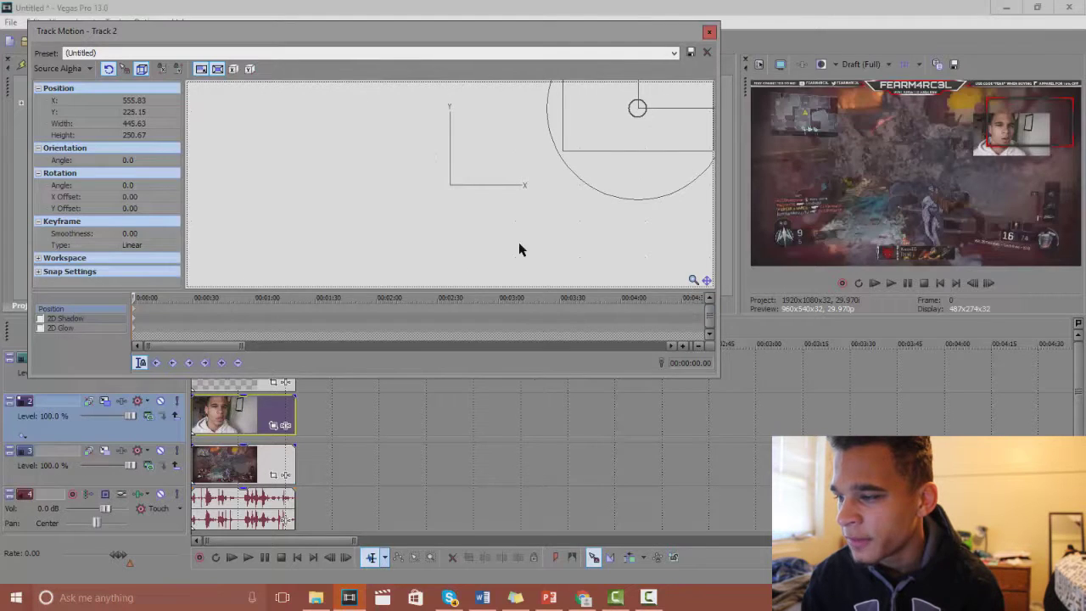
drag(519, 250, 439, 99)
scroll(466, 145, up, 3)
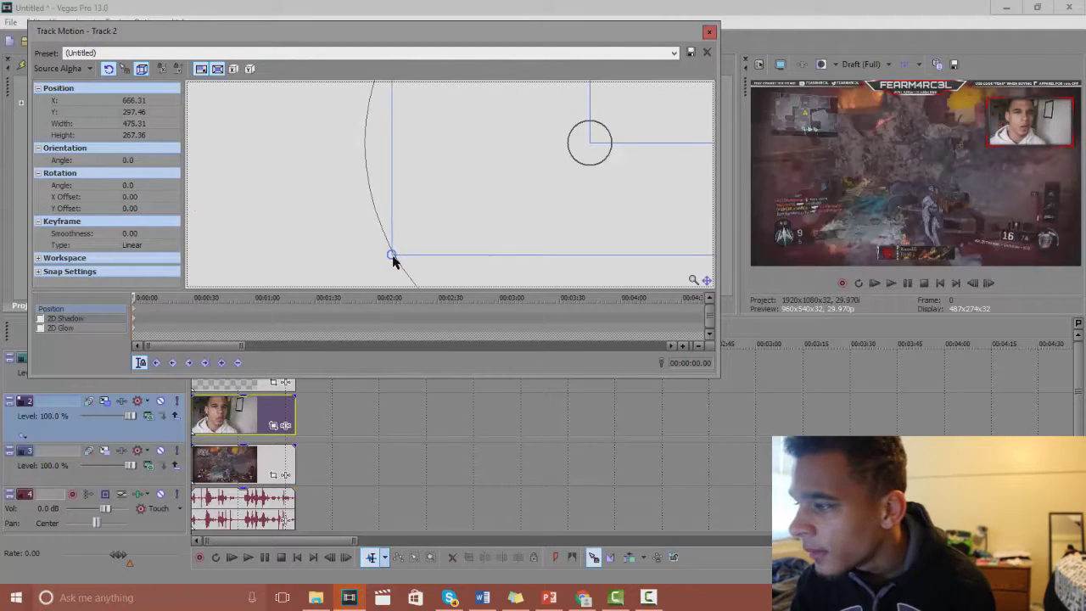
click(709, 32)
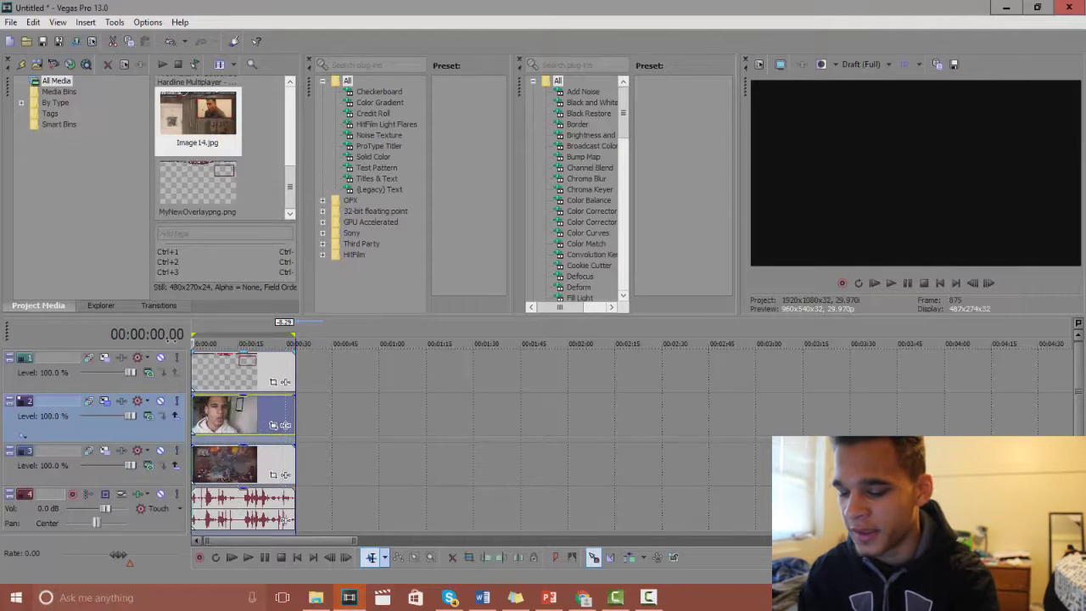
Step: Play the composite from the start and pause on a frame to check the face cam
click(294, 335)
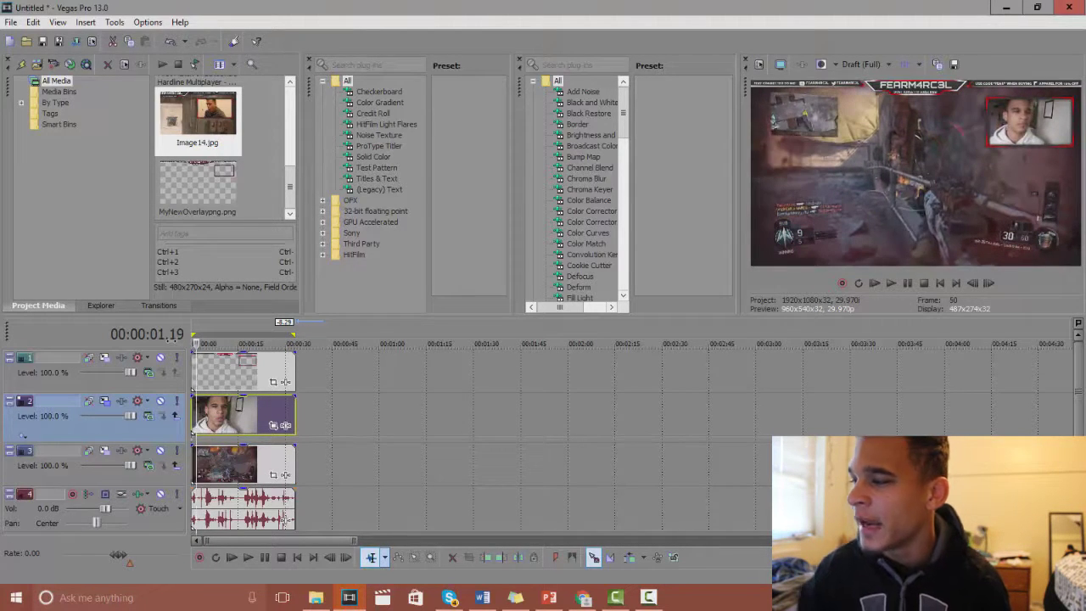
key(space)
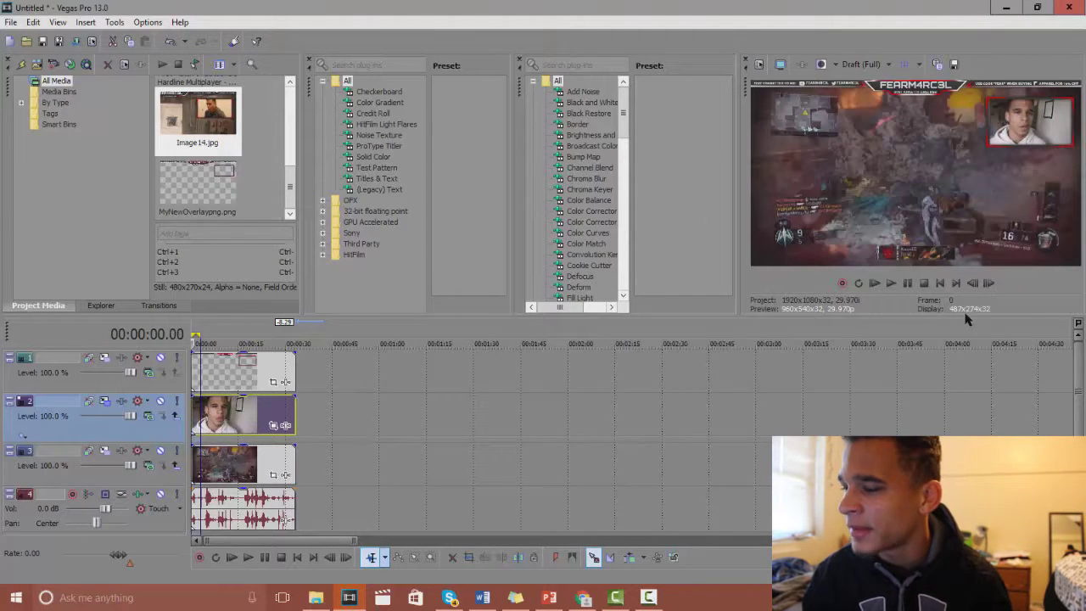
click(907, 283)
click(907, 283)
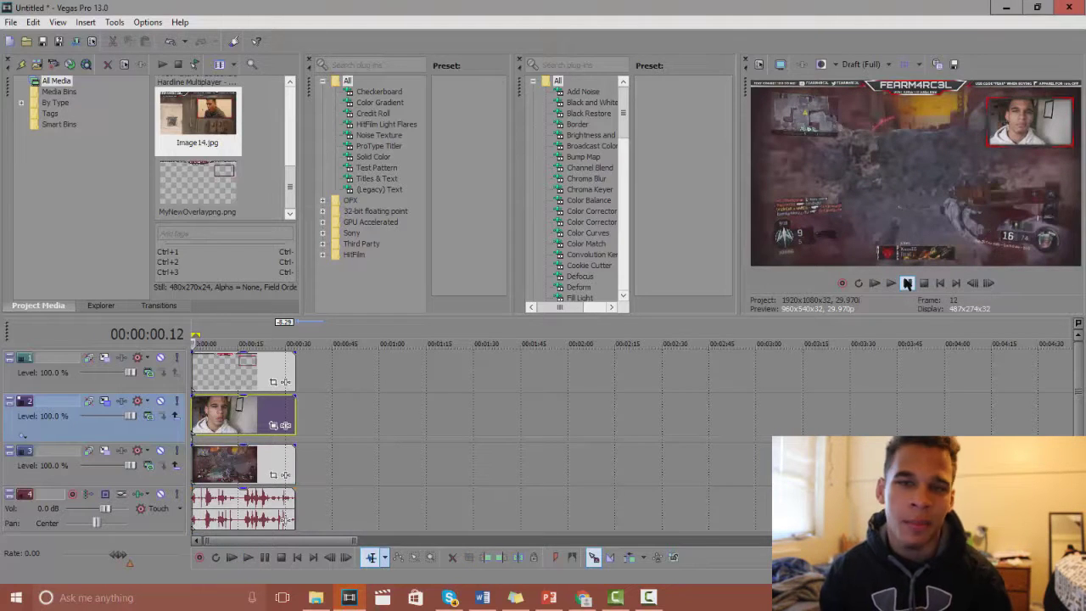